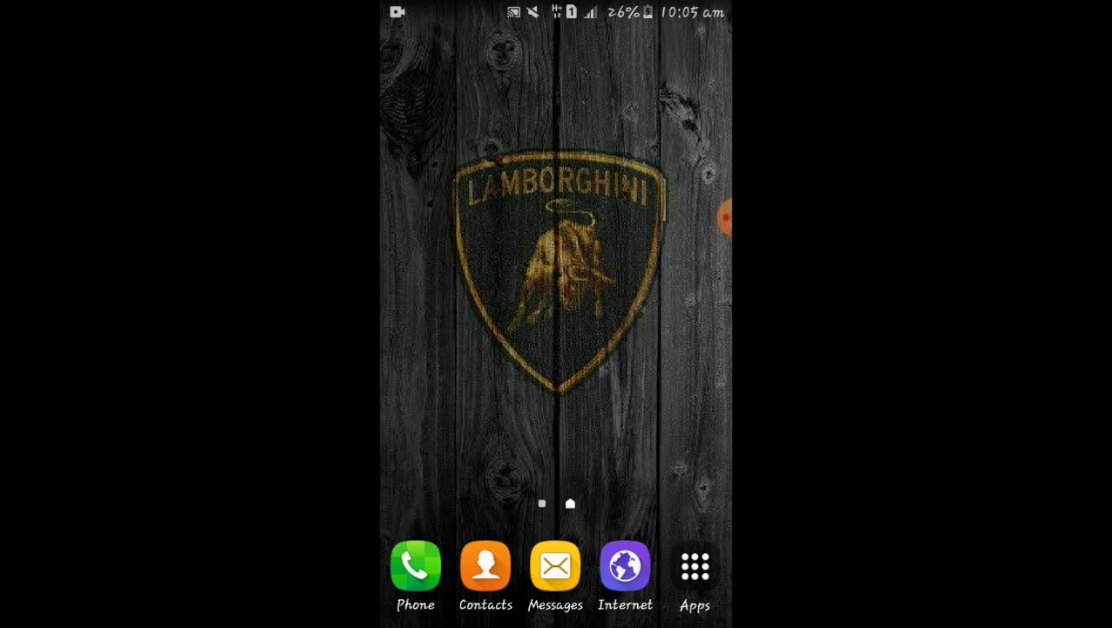
# - Add a FlipaClip shortcut from Apps to the home screen and launch it
pyautogui.click(695, 570)
pyautogui.moveTo(428, 329); pyautogui.dragTo(467, 294)
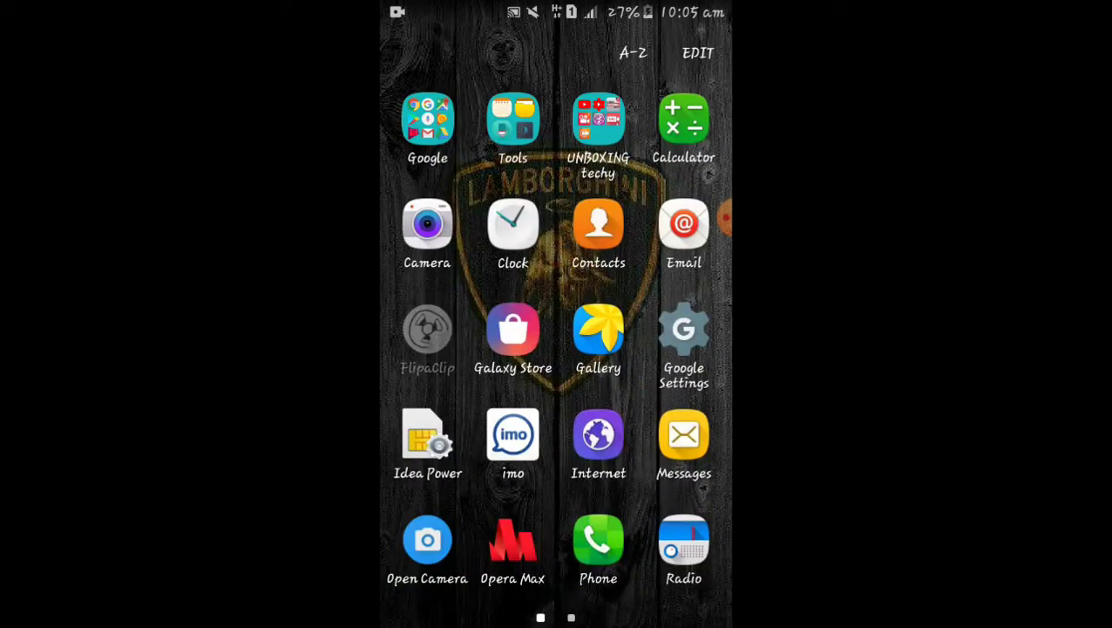
pyautogui.moveTo(599, 310); pyautogui.dragTo(513, 310)
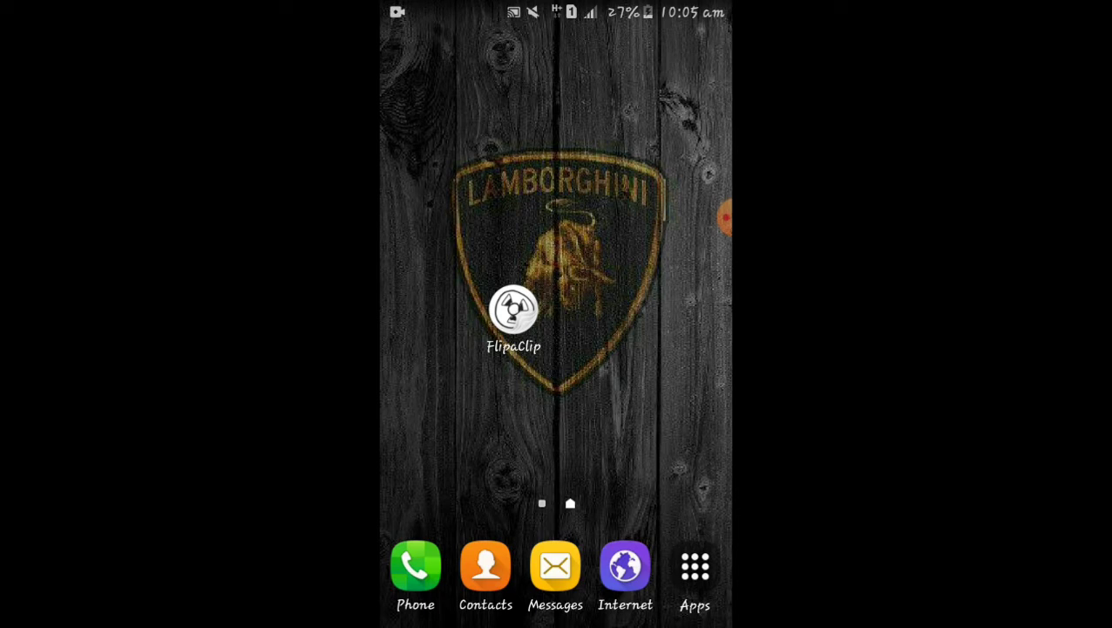
pyautogui.click(514, 310)
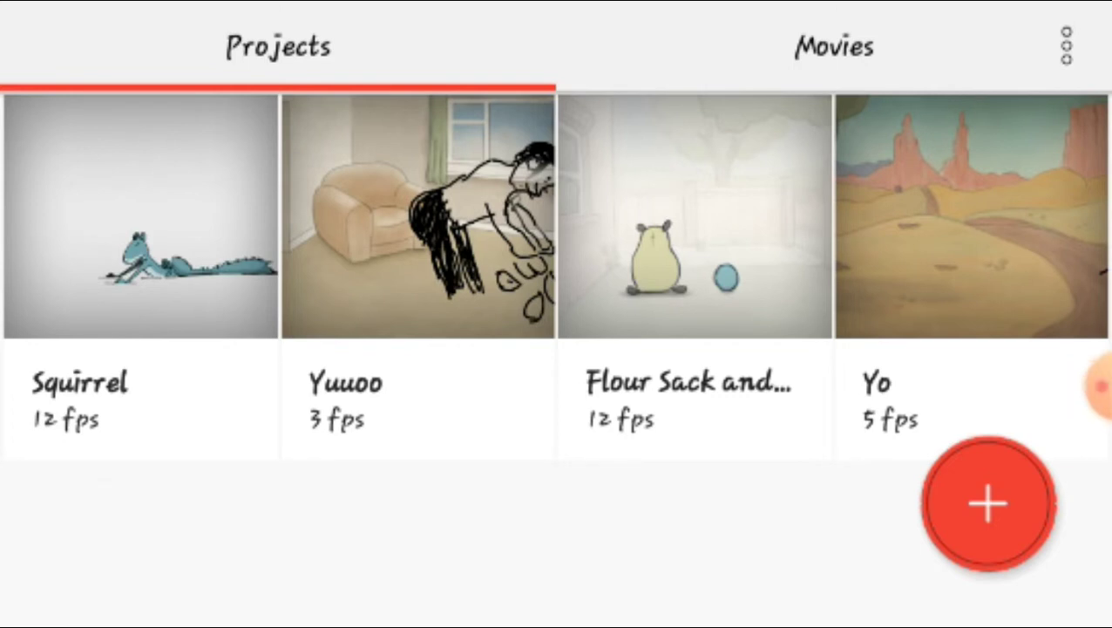
# - Scroll the FlipaClip Projects list
pyautogui.moveTo(1100, 387)
pyautogui.mouseDown()
pyautogui.moveTo(881, 404)
pyautogui.moveTo(1005, 462)
pyautogui.moveTo(992, 506)
pyautogui.moveTo(963, 509)
pyautogui.moveTo(981, 462)
pyautogui.moveTo(1060, 350)
pyautogui.moveTo(1068, 283)
pyautogui.mouseUp()
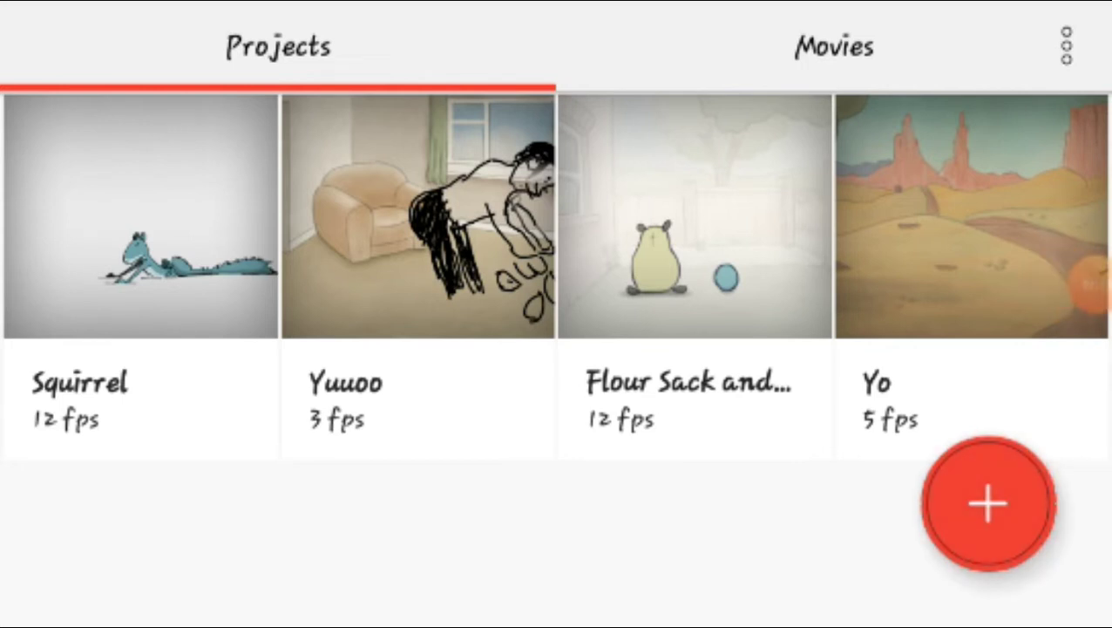
# - Start a new animation project and enter 'Bus' as its name
pyautogui.click(988, 503)
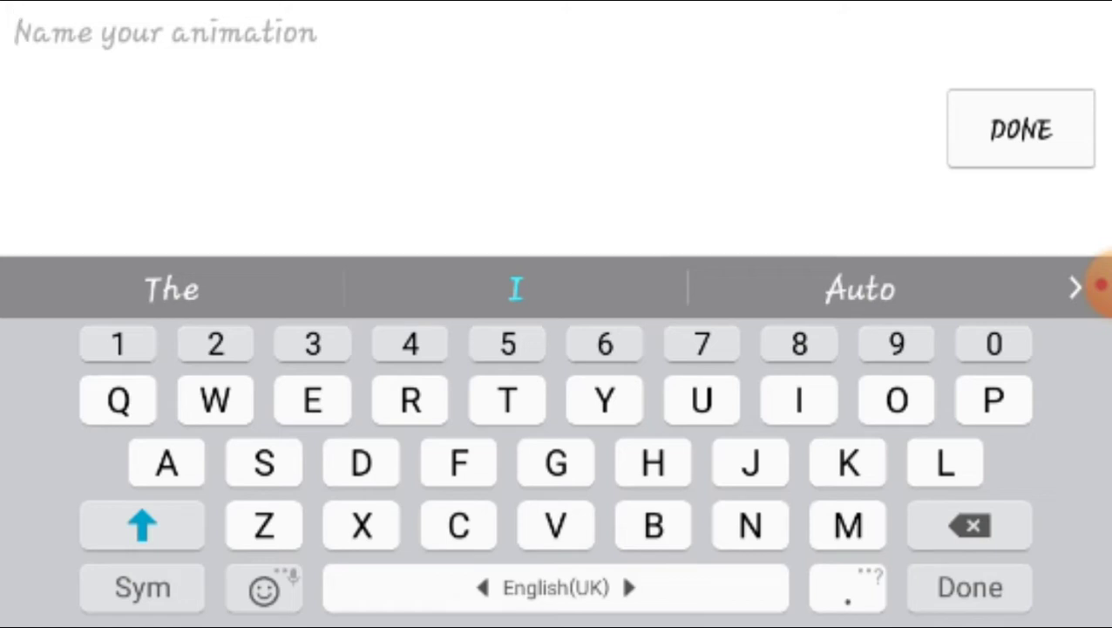
pyautogui.write('Bu')
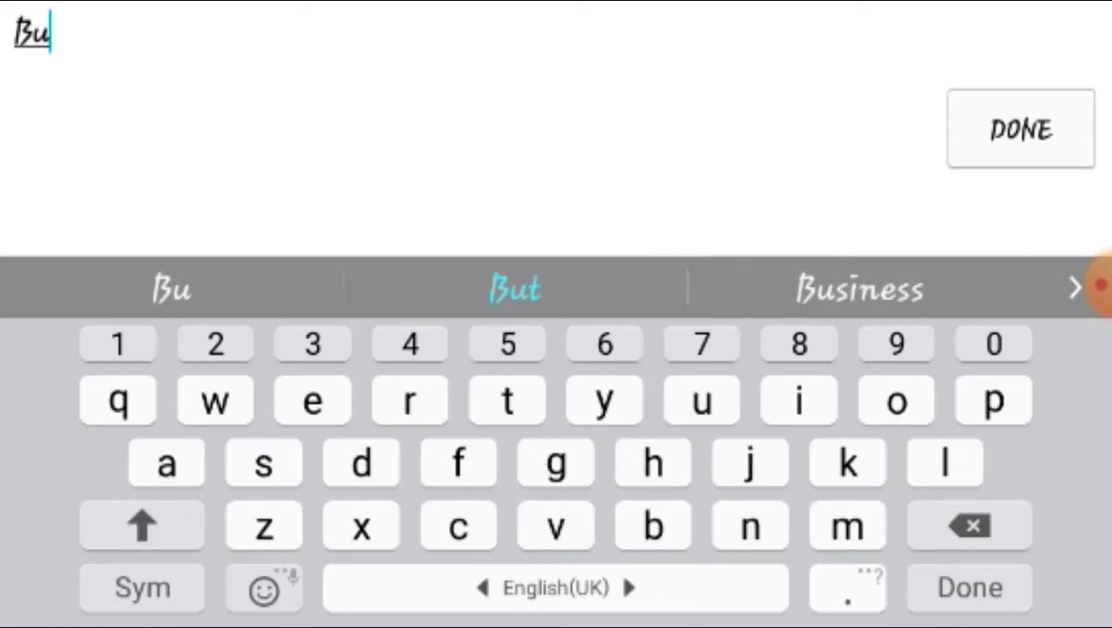
pyautogui.write('s')
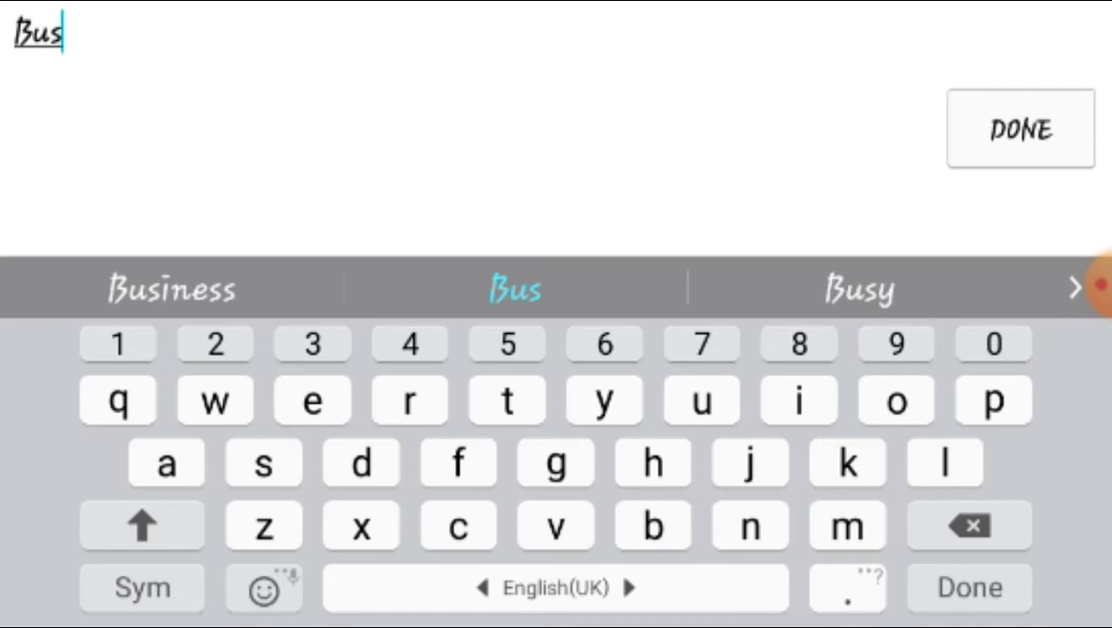
pyautogui.press('Return')
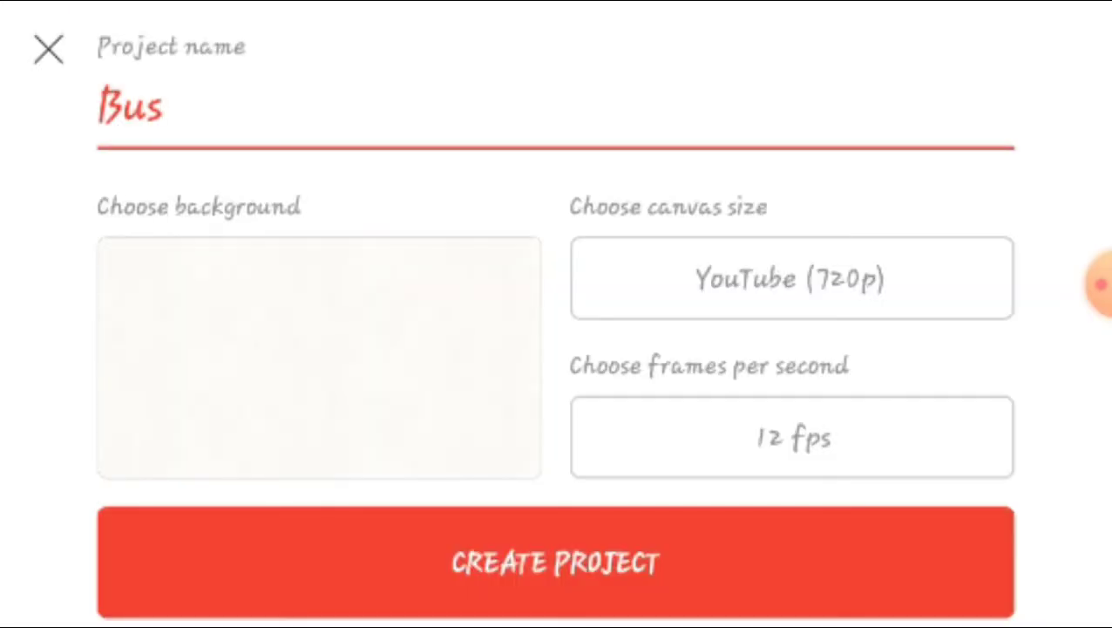
# - Change the project frame rate from 12 to 9 fps
pyautogui.click(791, 436)
pyautogui.scroll(1, 834, 355)
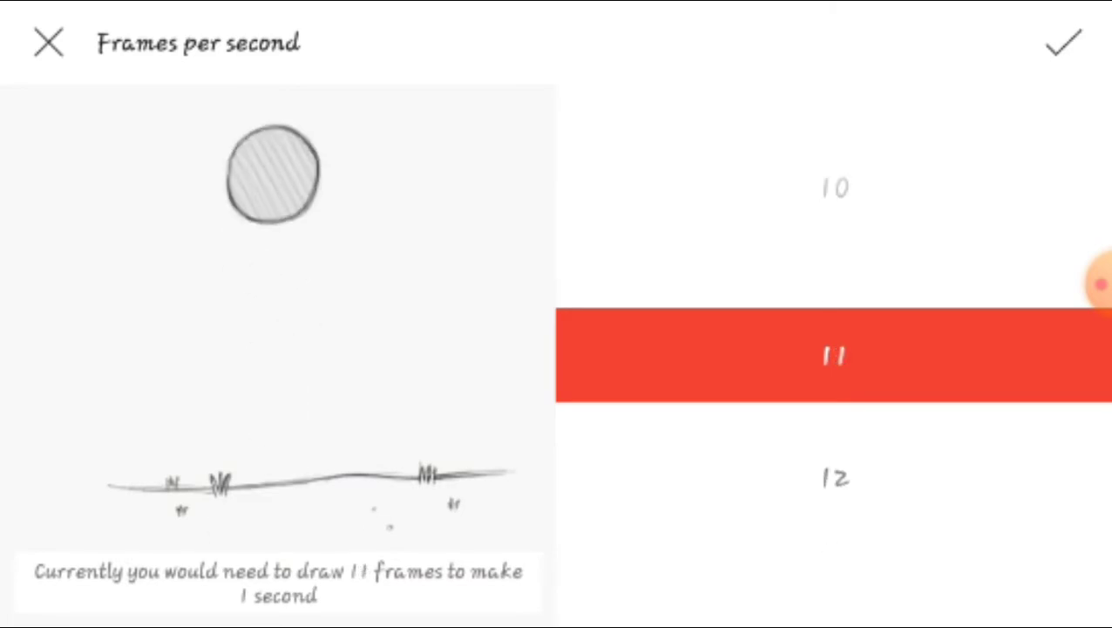
pyautogui.scroll(1, 834, 355)
pyautogui.scroll(1, 834, 355)
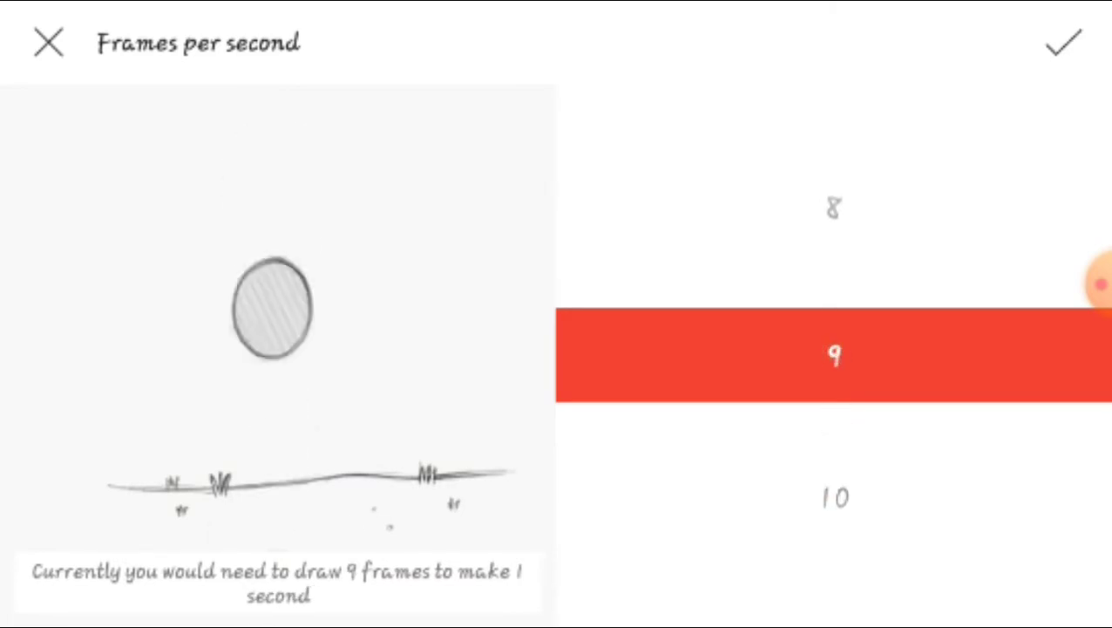
pyautogui.click(1063, 42)
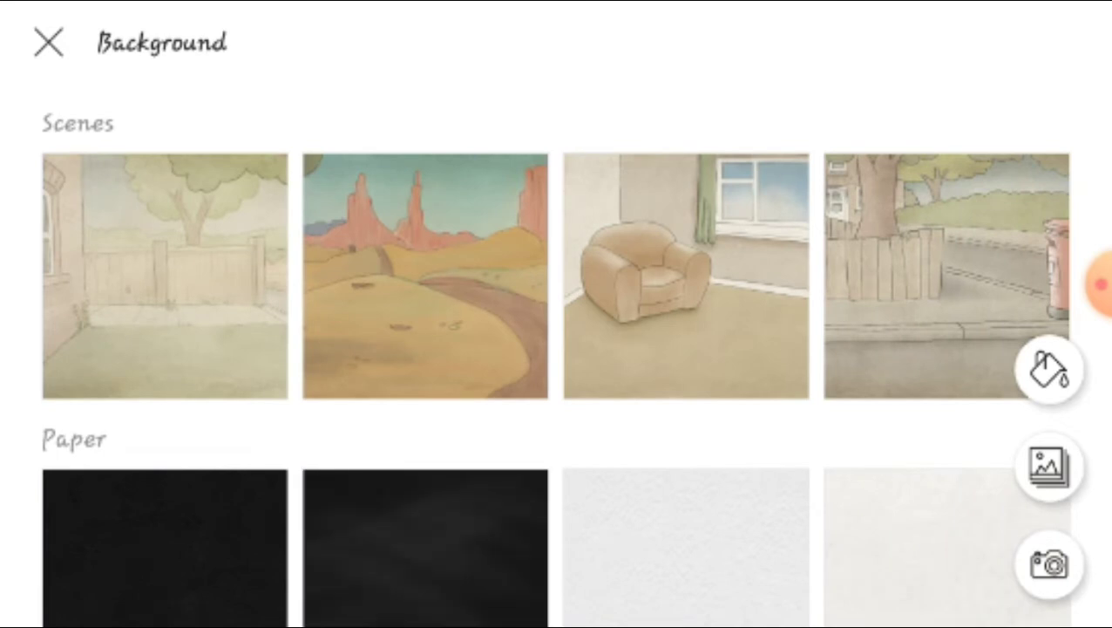
# - Choose a light paper texture as the project background
pyautogui.scroll(-3, 556, 348)
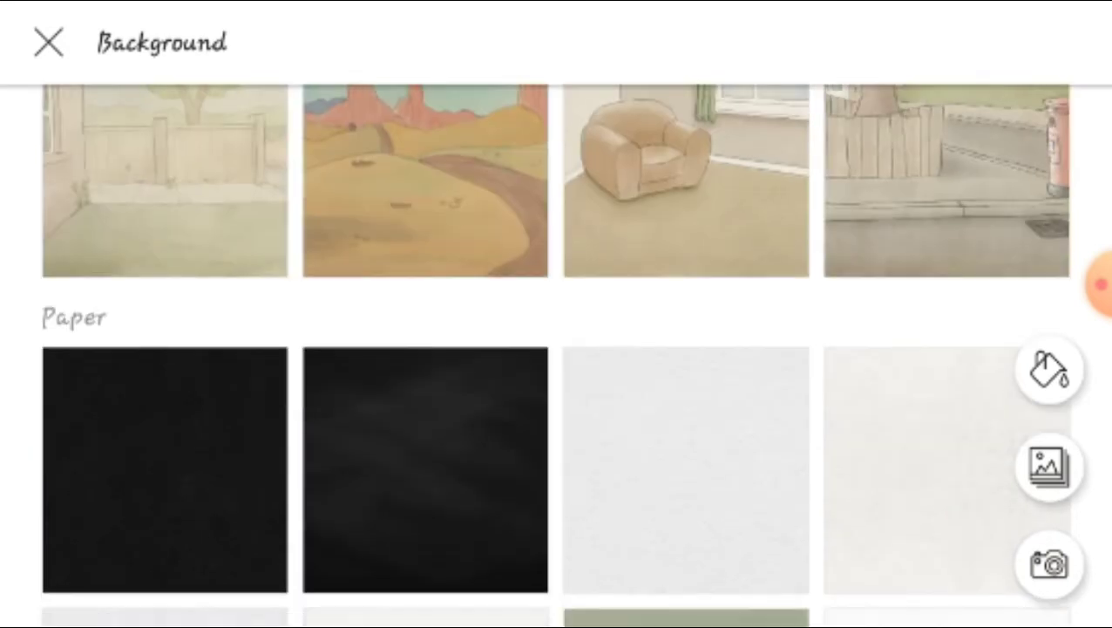
pyautogui.scroll(1, 556, 349)
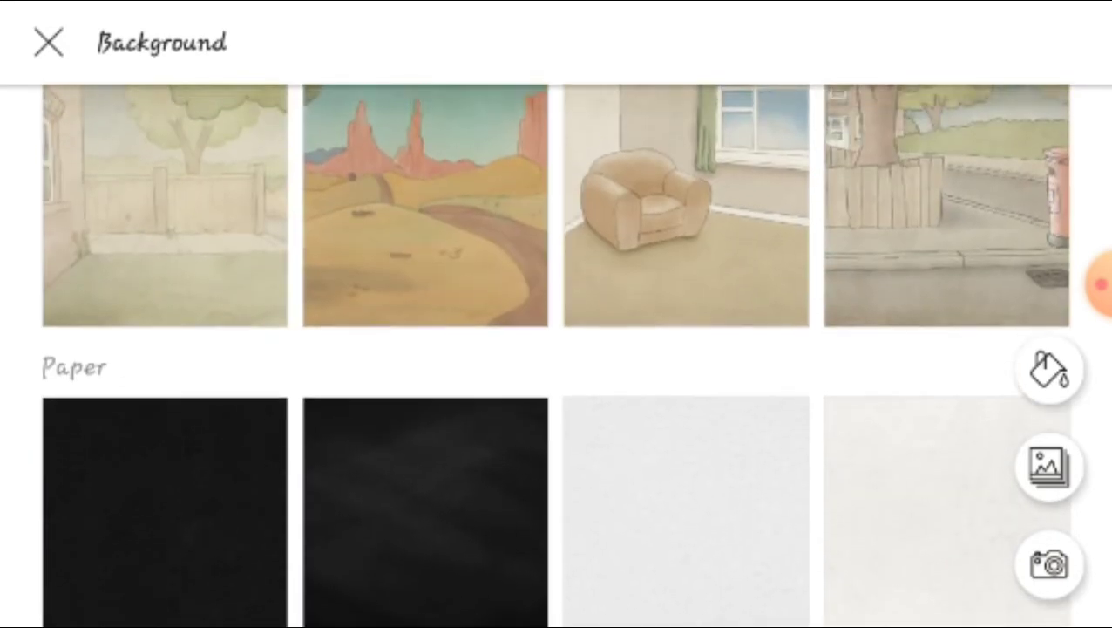
pyautogui.click(947, 514)
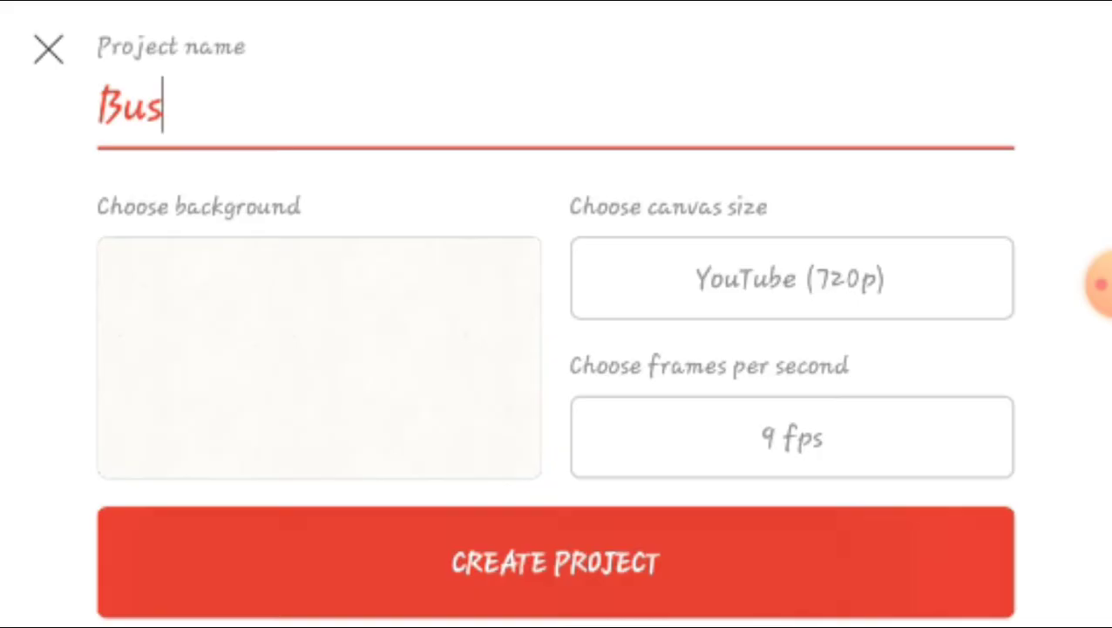
# - Create the Bus project with 9 fps and YouTube 720p settings
pyautogui.click(555, 562)
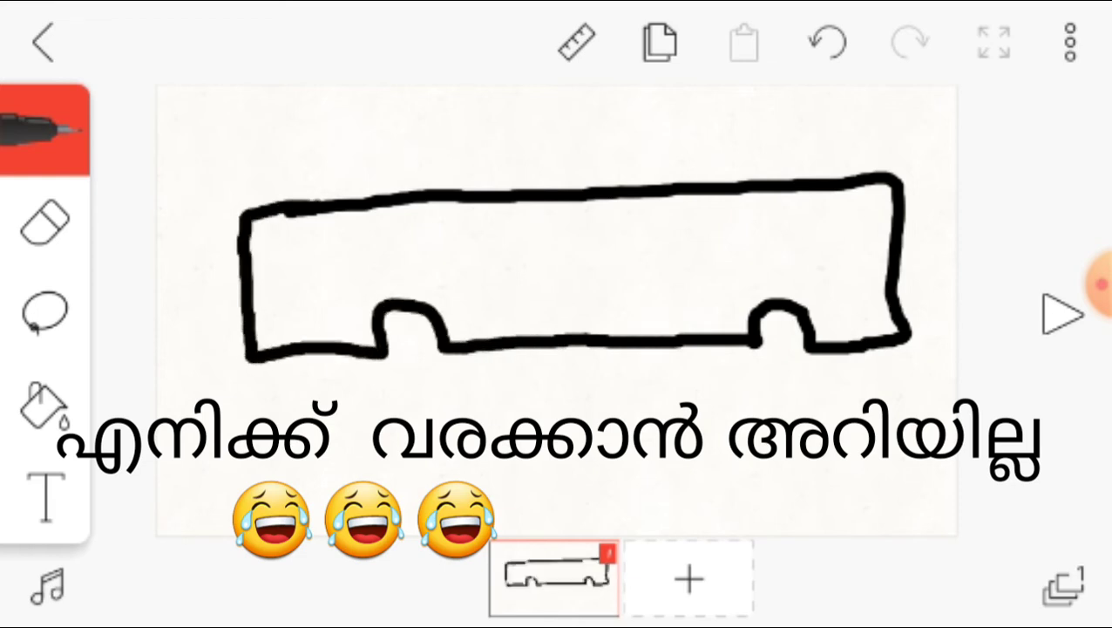
# - Draw the left and right wheels and a road line under the bus
pyautogui.moveTo(408, 324)
pyautogui.mouseDown()
pyautogui.moveTo(422, 336)
pyautogui.moveTo(351, 345)
pyautogui.moveTo(449, 333)
pyautogui.mouseUp()
pyautogui.click(376, 389)
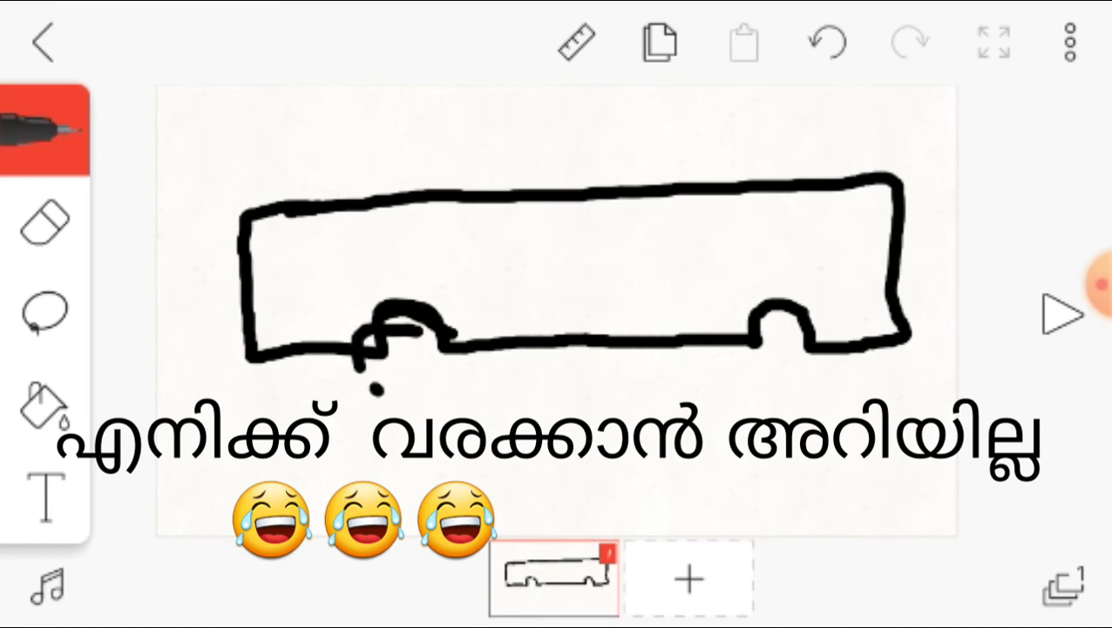
pyautogui.moveTo(351, 352); pyautogui.dragTo(331, 377)
pyautogui.click(462, 398)
pyautogui.moveTo(401, 337)
pyautogui.mouseDown()
pyautogui.moveTo(403, 417)
pyautogui.moveTo(408, 340)
pyautogui.mouseUp()
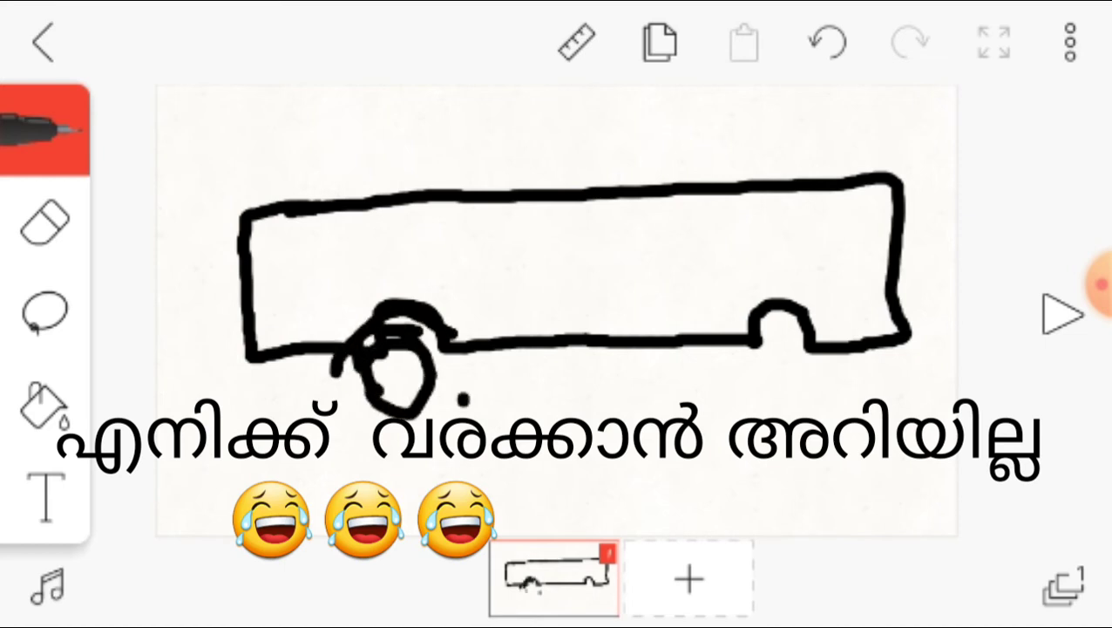
pyautogui.moveTo(795, 333)
pyautogui.mouseDown()
pyautogui.moveTo(768, 331)
pyautogui.moveTo(797, 402)
pyautogui.moveTo(789, 340)
pyautogui.mouseUp()
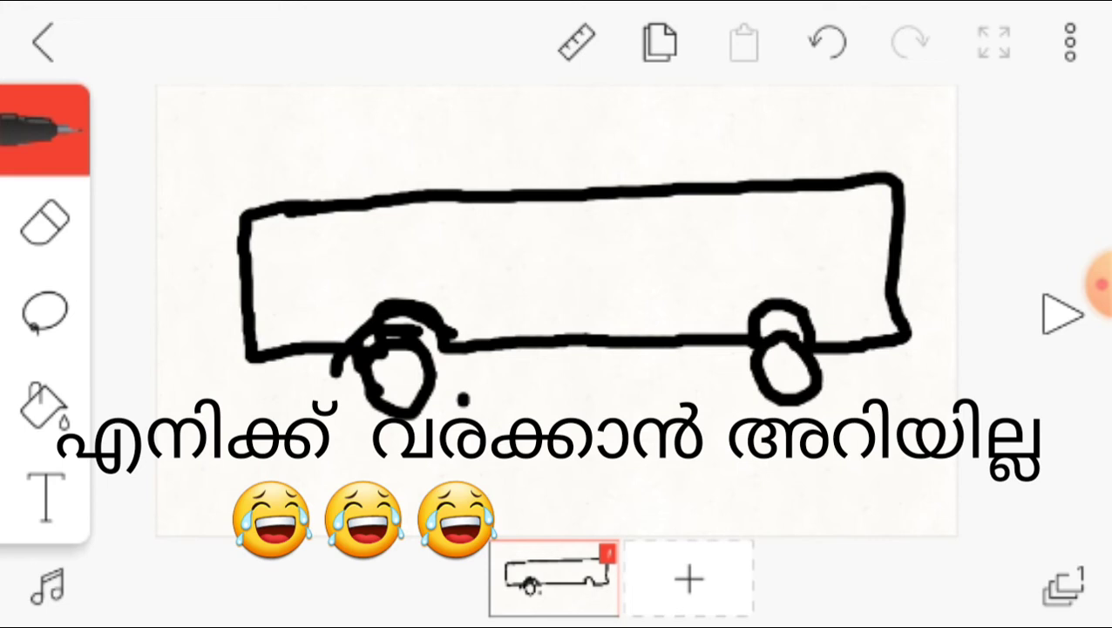
pyautogui.moveTo(174, 401)
pyautogui.mouseDown()
pyautogui.moveTo(516, 419)
pyautogui.moveTo(955, 391)
pyautogui.mouseUp()
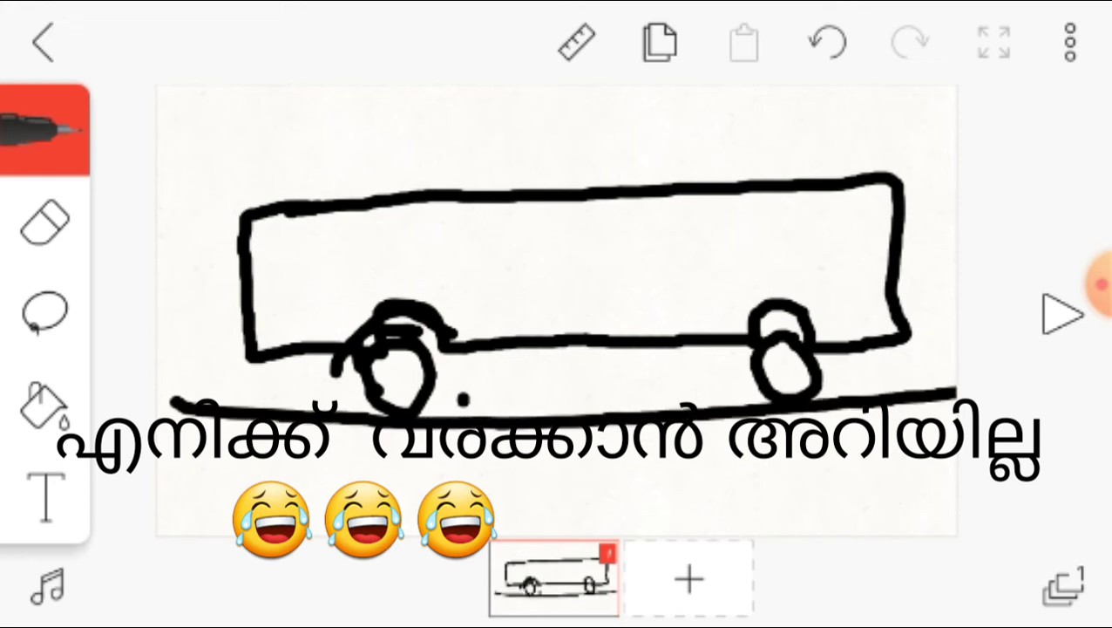
# - Draw two doors and a row of rough windows inside the bus body
pyautogui.moveTo(477, 248)
pyautogui.mouseDown()
pyautogui.moveTo(475, 375)
pyautogui.moveTo(471, 220)
pyautogui.moveTo(433, 325)
pyautogui.mouseUp()
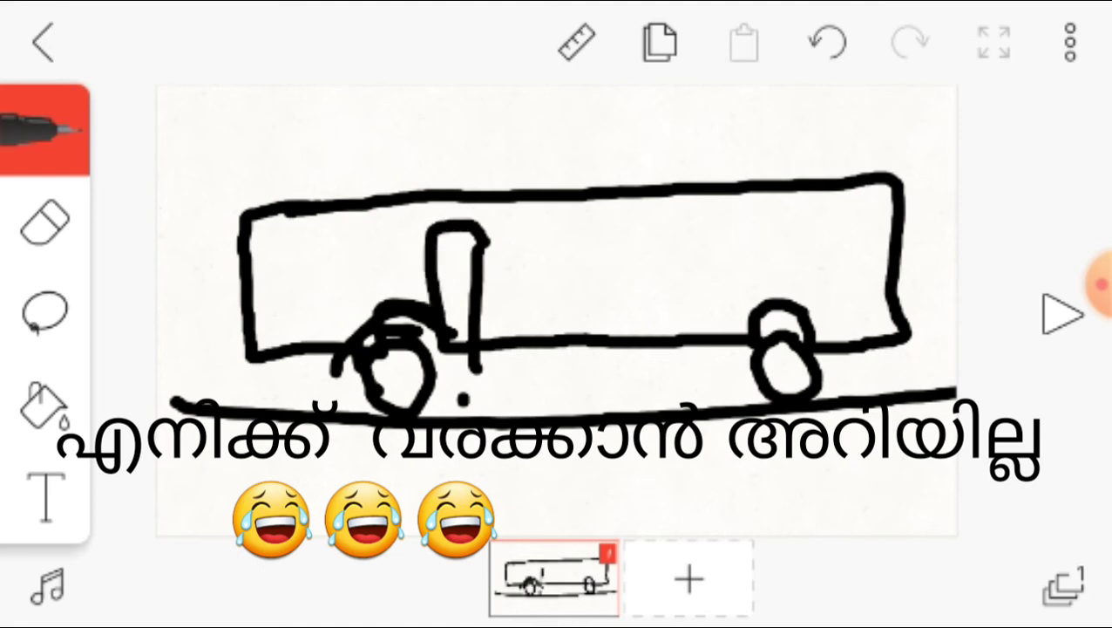
pyautogui.moveTo(755, 228)
pyautogui.mouseDown()
pyautogui.moveTo(732, 353)
pyautogui.moveTo(785, 229)
pyautogui.moveTo(778, 315)
pyautogui.mouseUp()
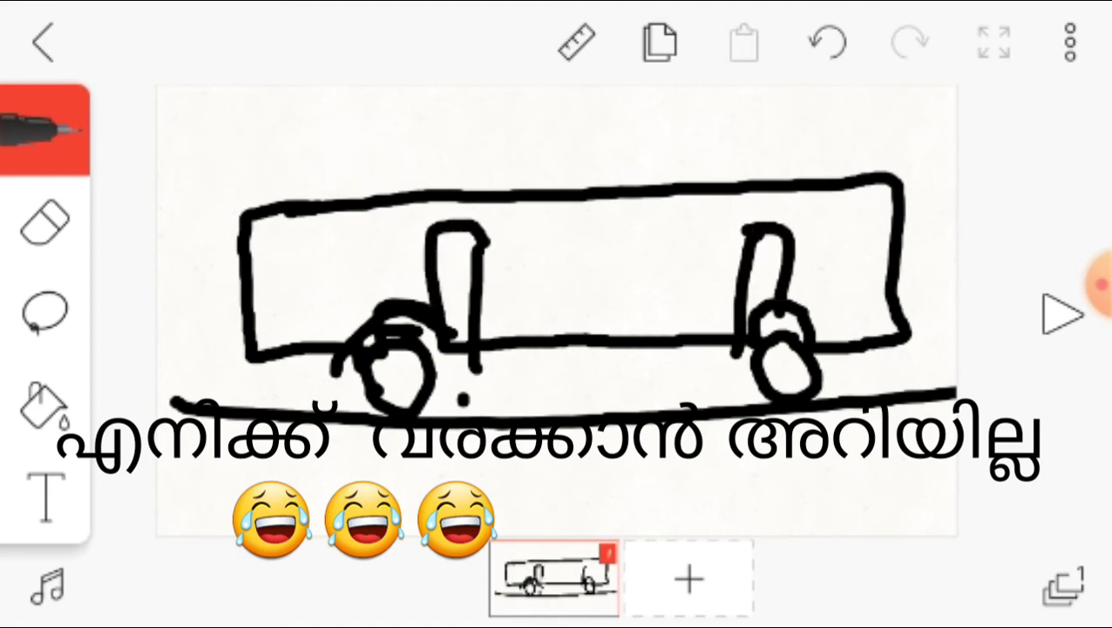
pyautogui.moveTo(514, 216); pyautogui.dragTo(522, 284)
pyautogui.moveTo(520, 236)
pyautogui.mouseDown()
pyautogui.moveTo(523, 261)
pyautogui.moveTo(551, 234)
pyautogui.moveTo(658, 249)
pyautogui.moveTo(727, 225)
pyautogui.mouseUp()
pyautogui.click(814, 218)
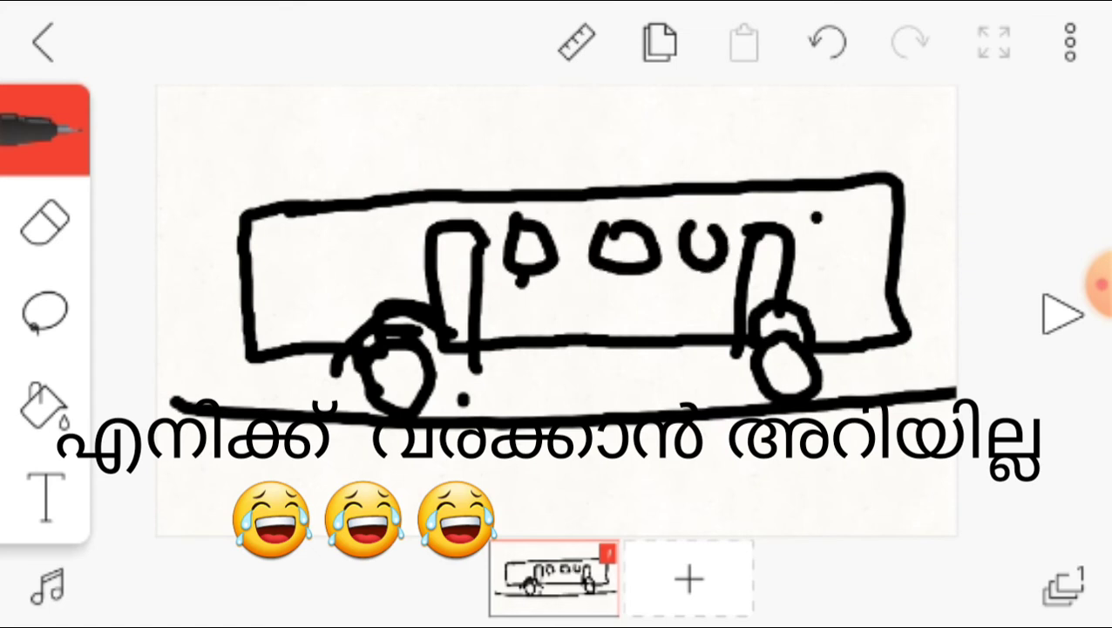
pyautogui.moveTo(814, 218)
pyautogui.mouseDown()
pyautogui.moveTo(869, 228)
pyautogui.moveTo(816, 223)
pyautogui.mouseUp()
pyautogui.moveTo(281, 227)
pyautogui.mouseDown()
pyautogui.moveTo(293, 297)
pyautogui.moveTo(281, 251)
pyautogui.mouseUp()
pyautogui.moveTo(368, 234)
pyautogui.mouseDown()
pyautogui.moveTo(373, 260)
pyautogui.moveTo(413, 275)
pyautogui.mouseUp()
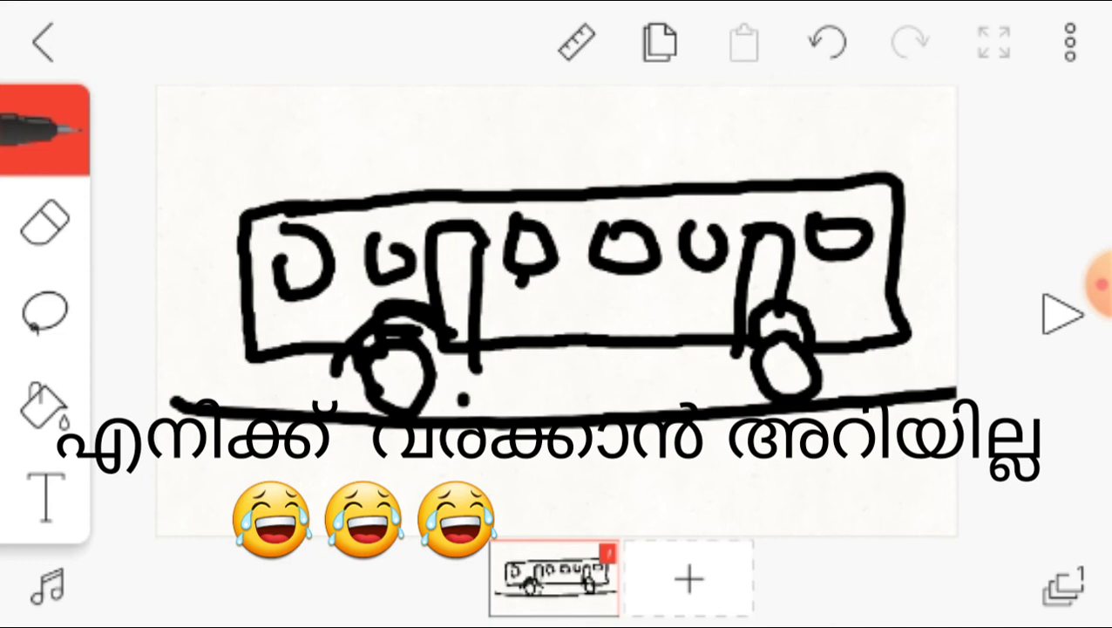